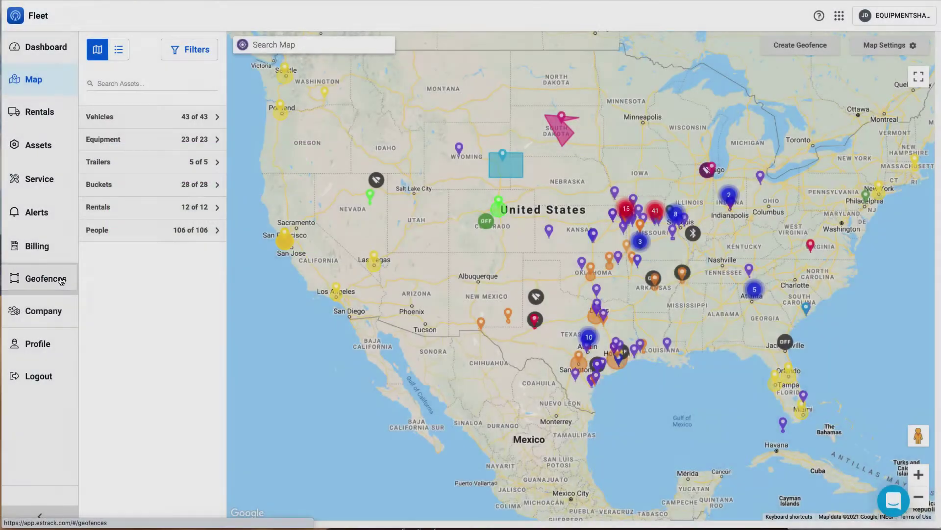
click(61, 279)
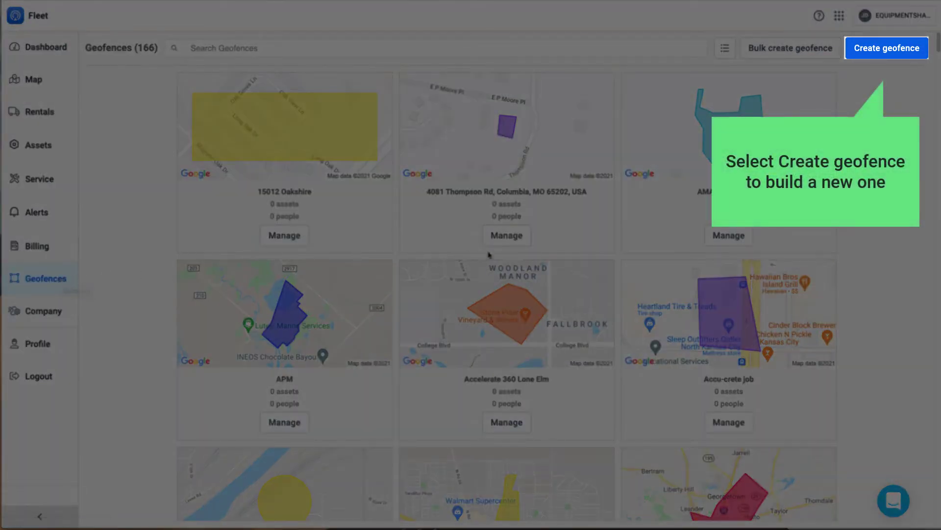
click(879, 53)
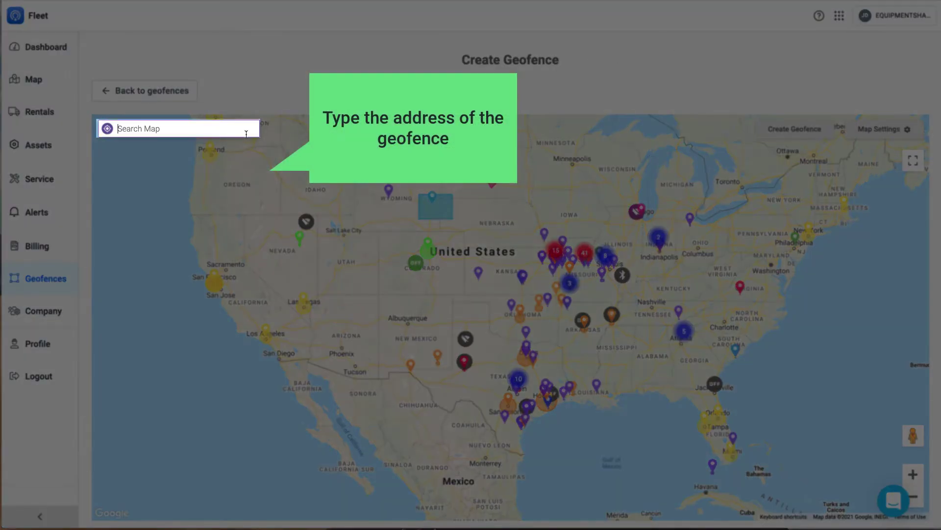
text(3714 NW 9)
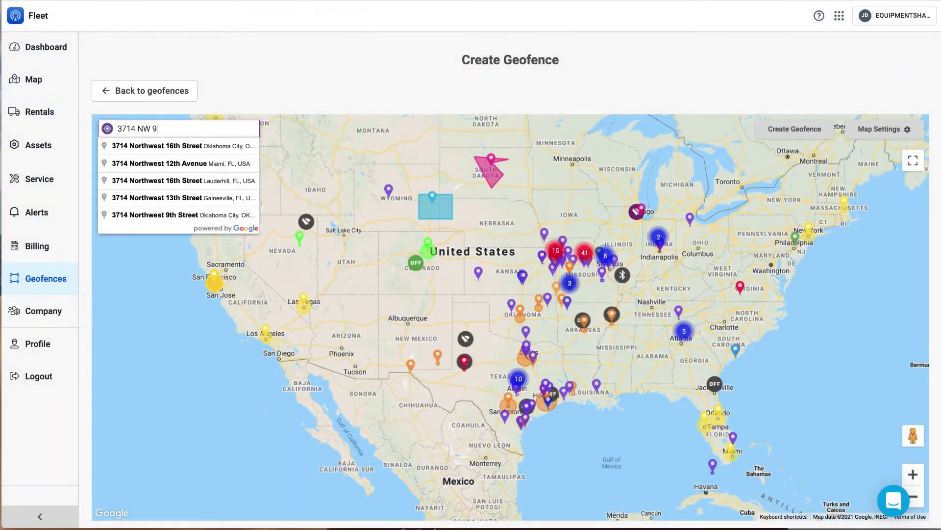
text(6th)
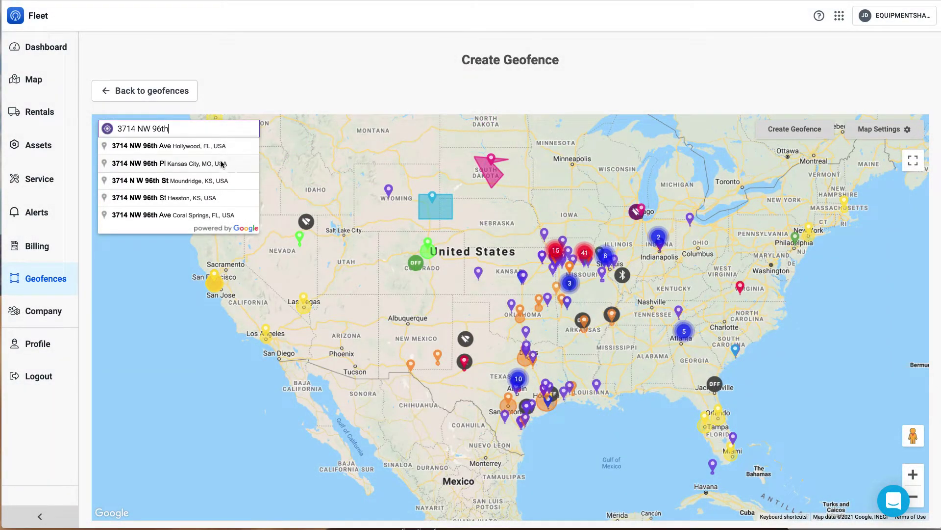
click(222, 163)
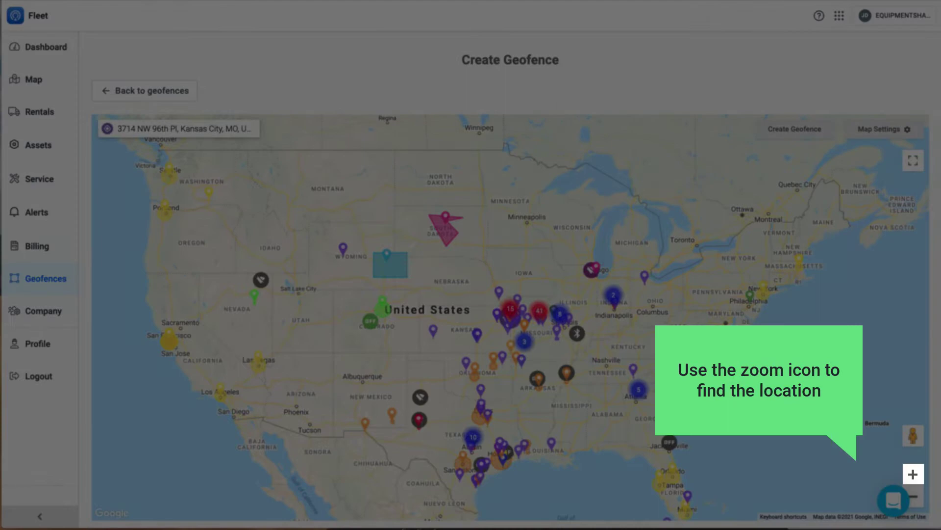
Zoom the map in six levels to the residential streets around the address
click(913, 475)
click(913, 475)
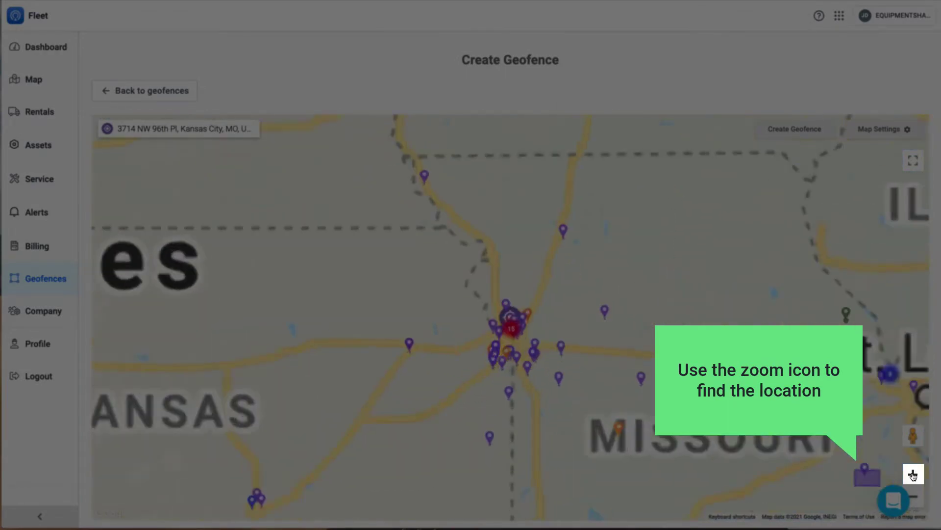
click(913, 475)
click(913, 474)
click(913, 475)
click(913, 475)
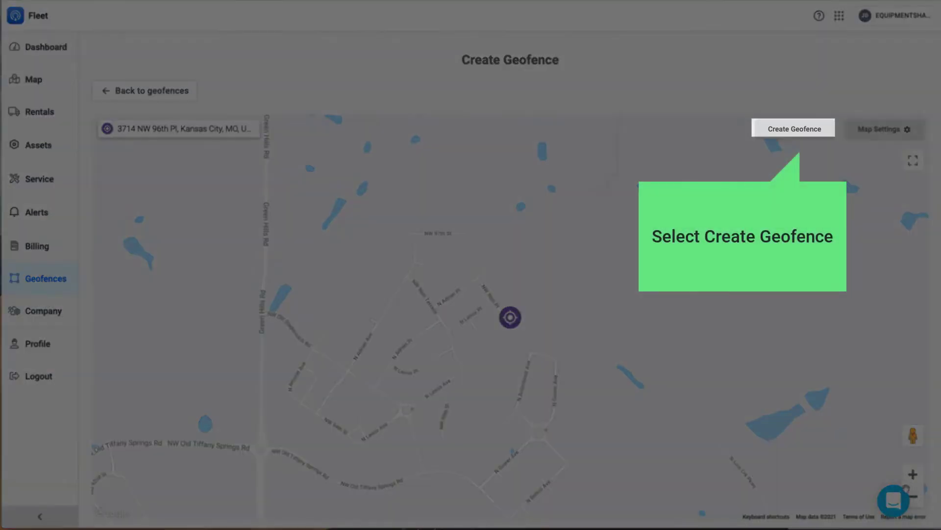
click(807, 141)
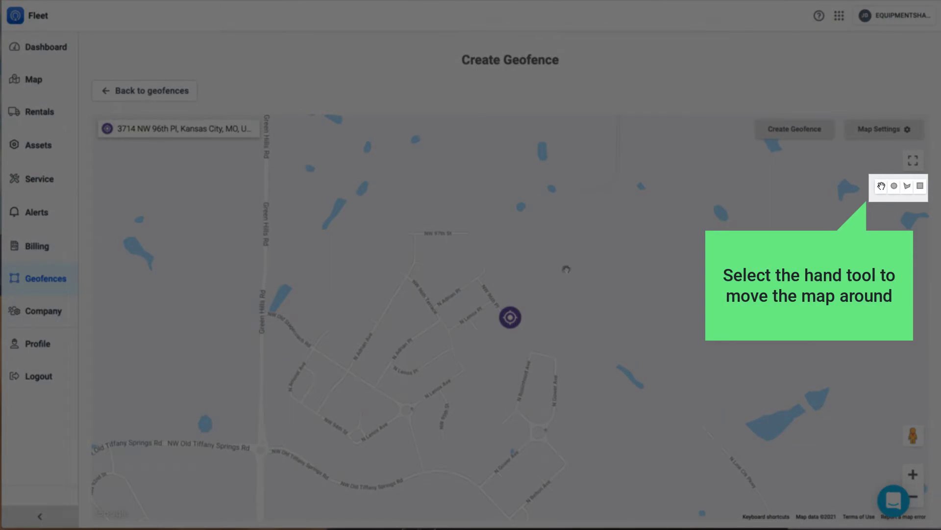
drag(395, 395, 367, 380)
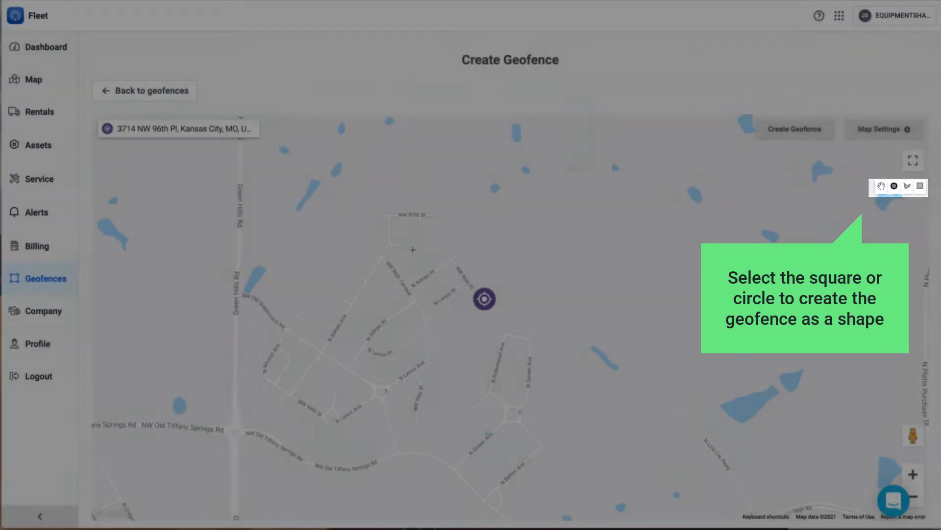
drag(413, 249, 496, 334)
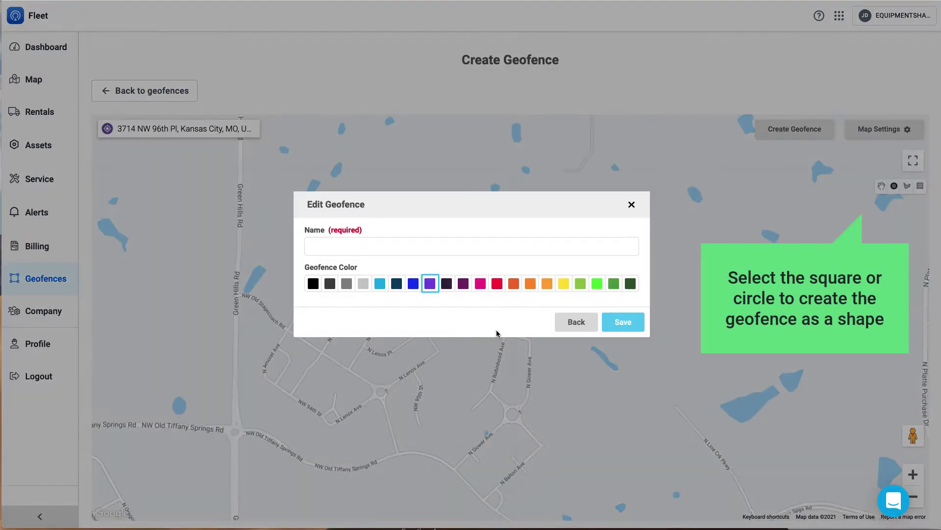
click(565, 323)
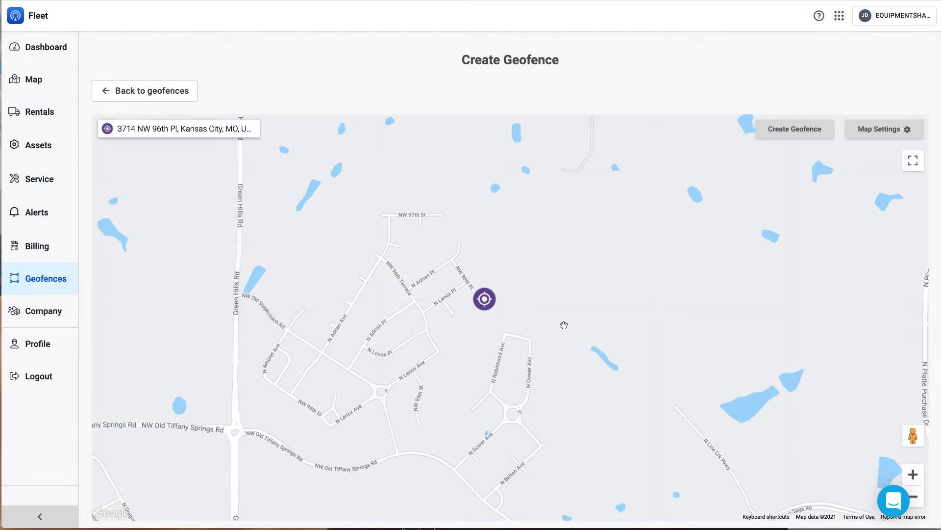
Draw a custom polygon boundary around the neighbourhood and close it at the first corner
click(806, 140)
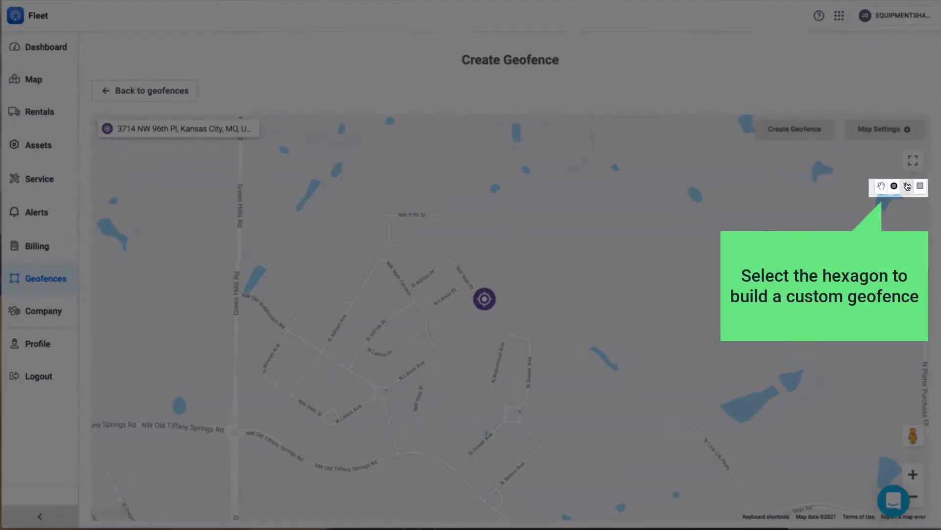
click(907, 186)
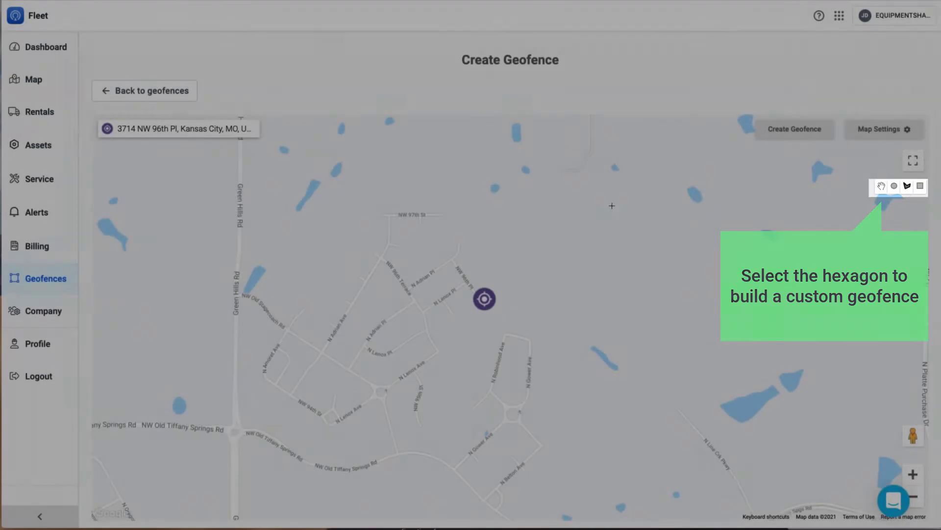
click(492, 234)
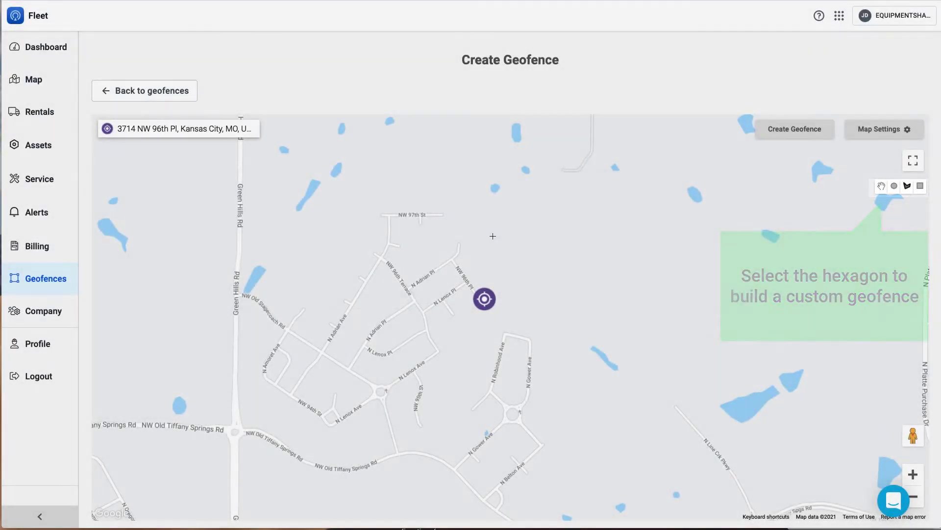
click(417, 287)
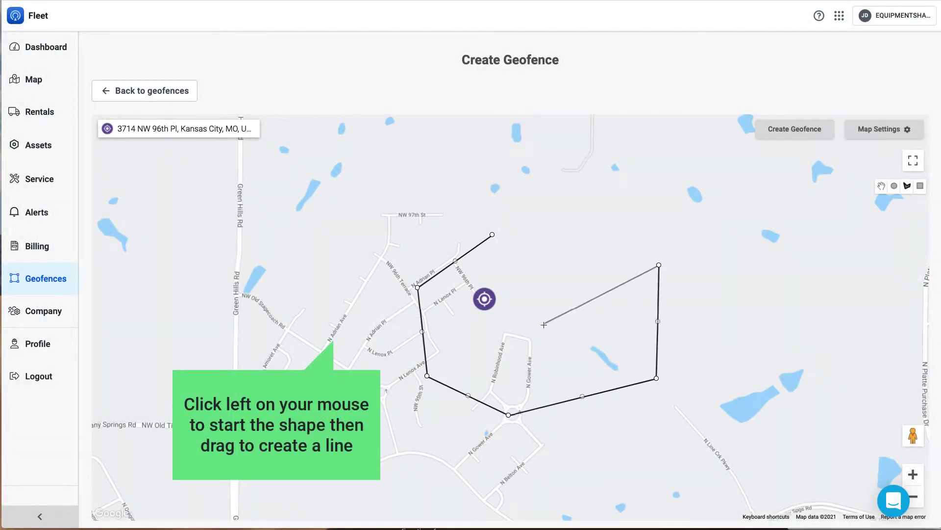
click(492, 234)
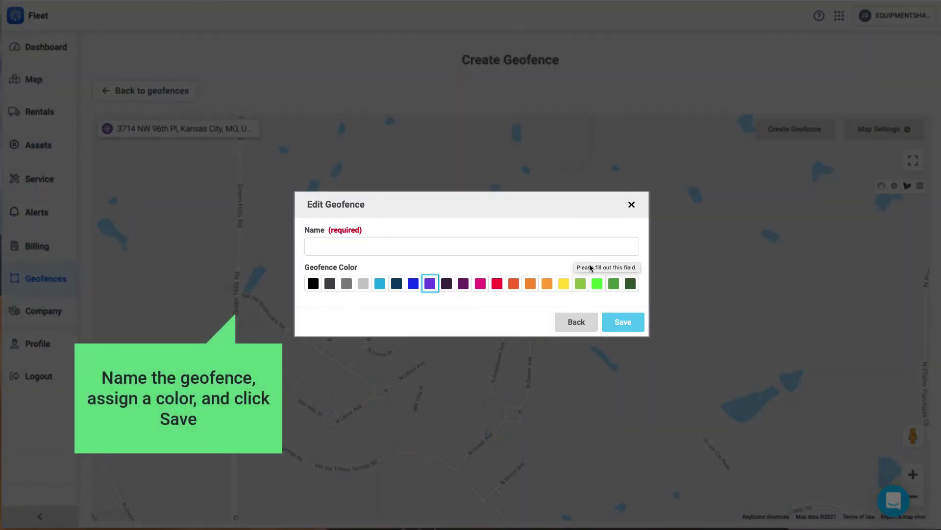
Name the geofence Green Hills Project, colour it green and save it
click(585, 244)
text(Green)
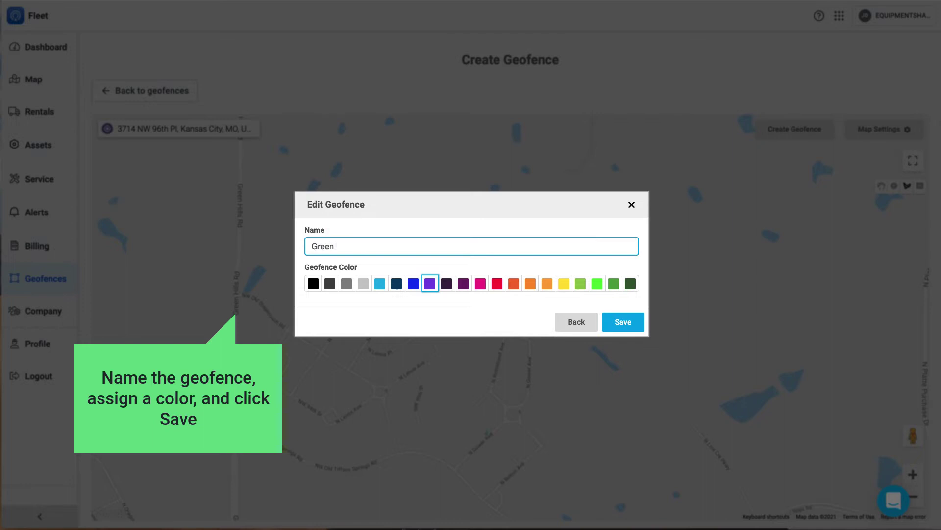
text( Project)
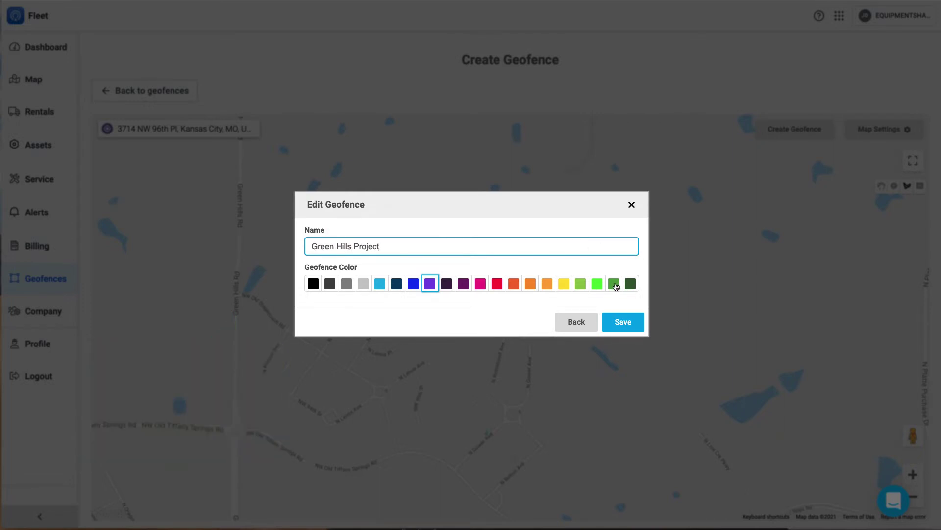
click(614, 284)
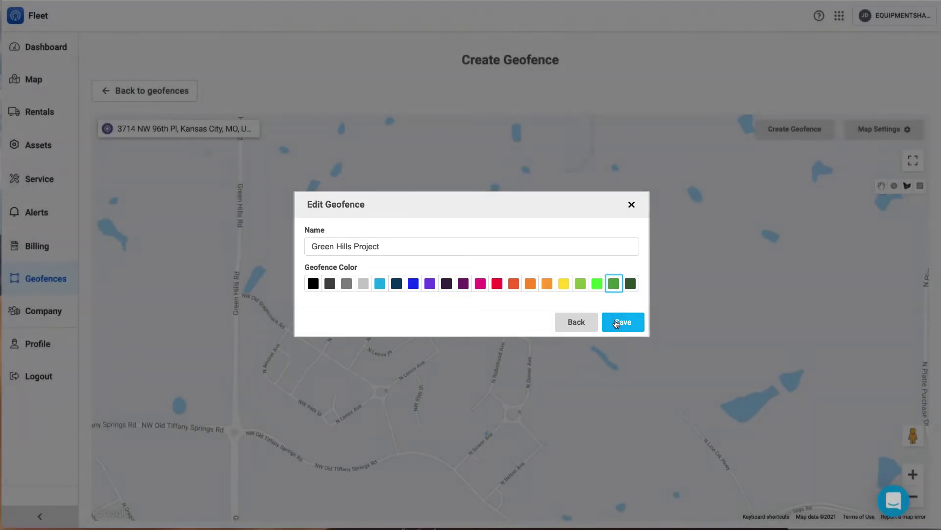
click(616, 321)
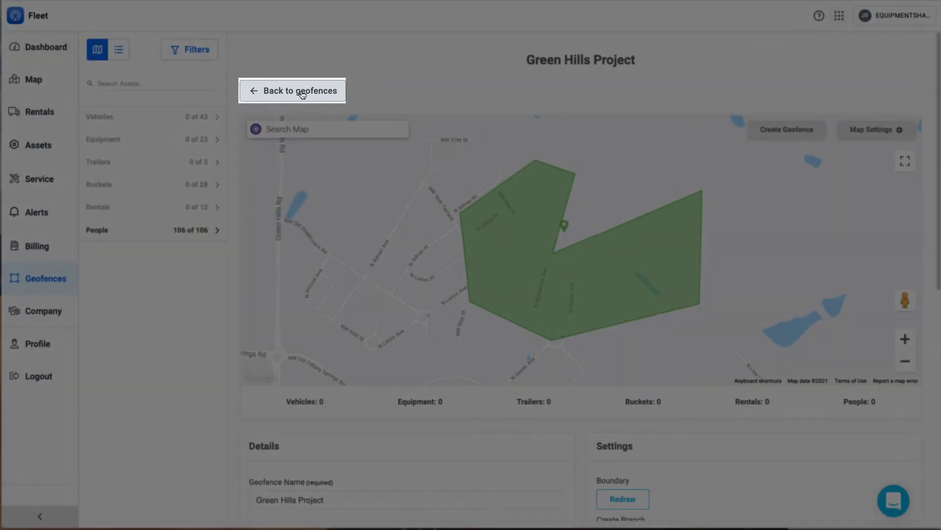
Go back to the geofences list and search it for 'green'
click(302, 93)
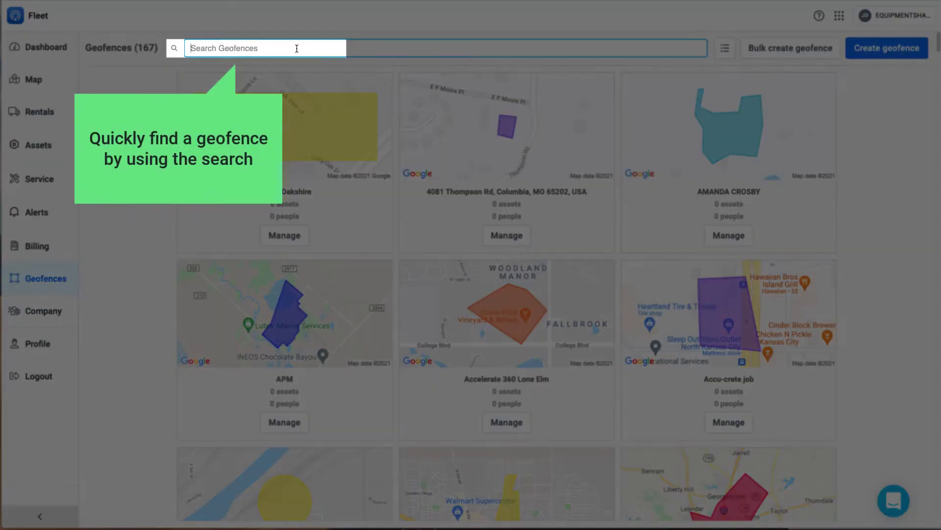
click(296, 48)
text(green)
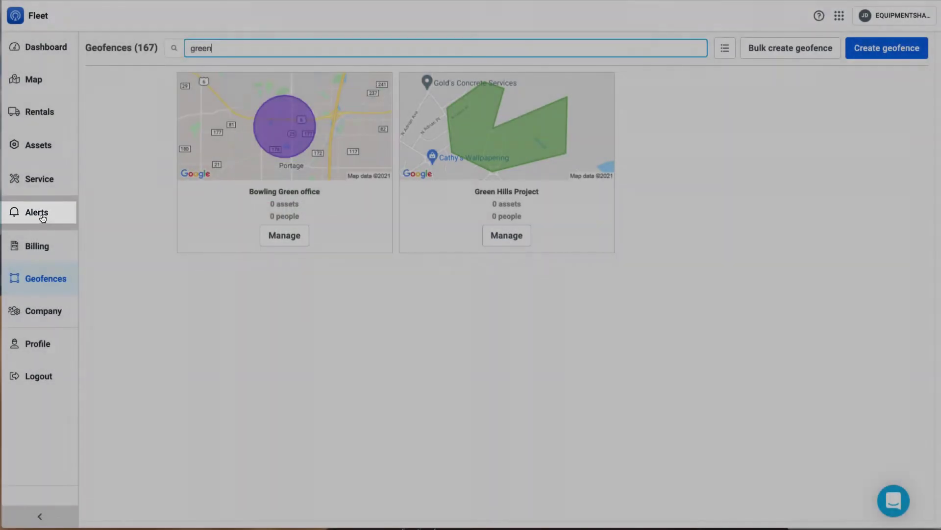
Create a new alert rule named Green Hills Project Entry/Exit under Alerts
click(42, 219)
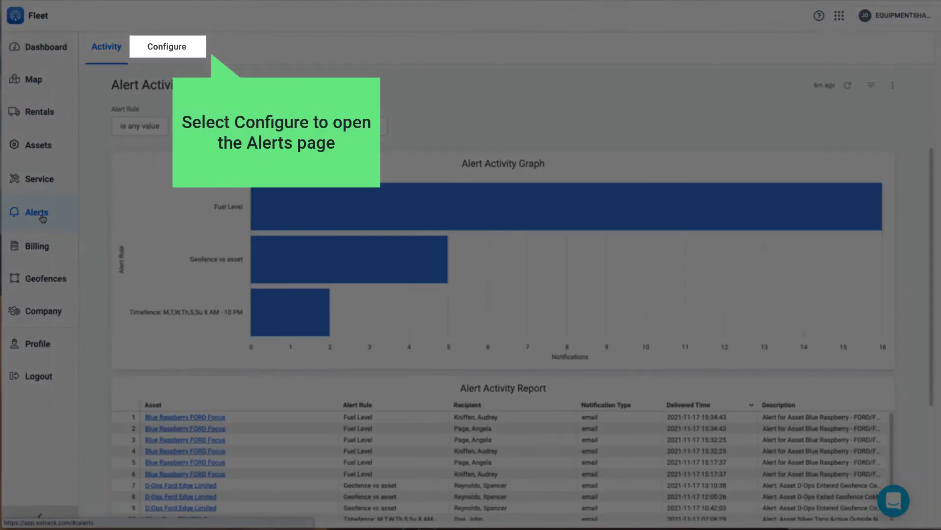
click(154, 50)
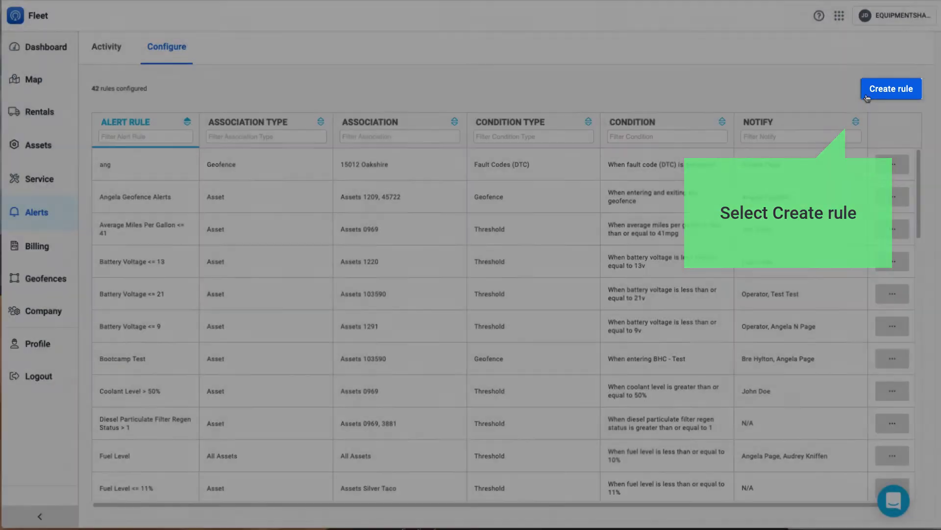
click(870, 92)
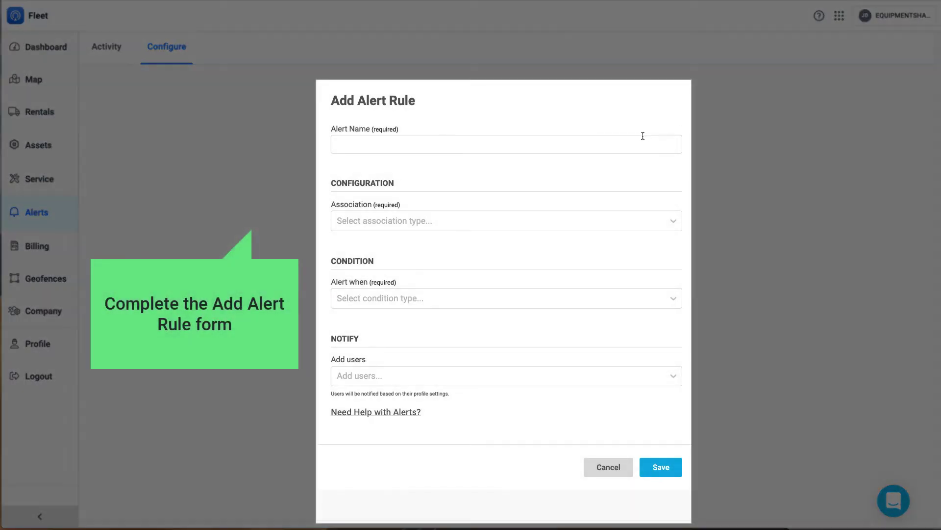
click(618, 147)
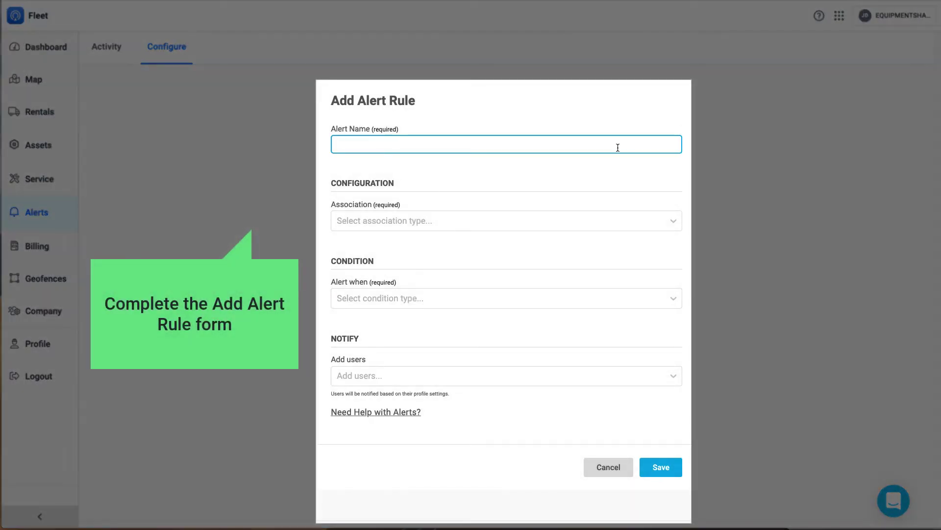
text(Gren Hills Project Entr)
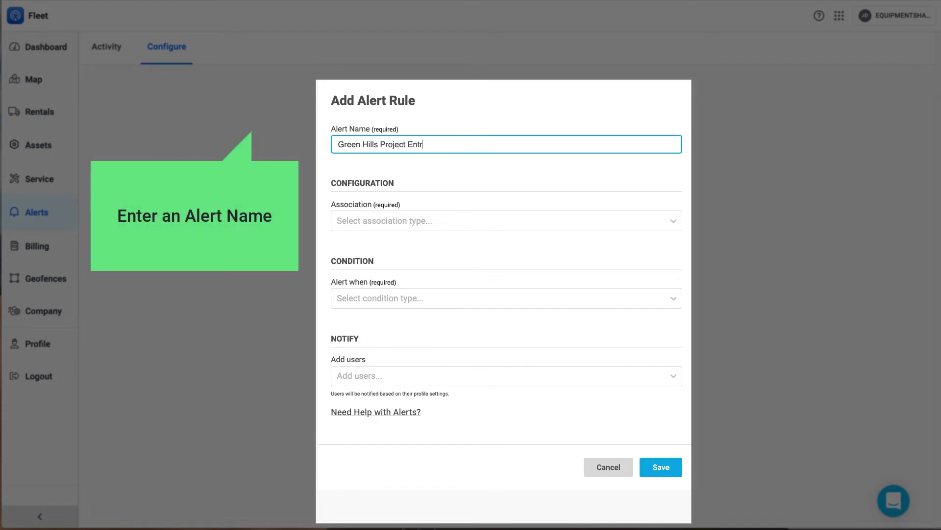
text(y/Exit)
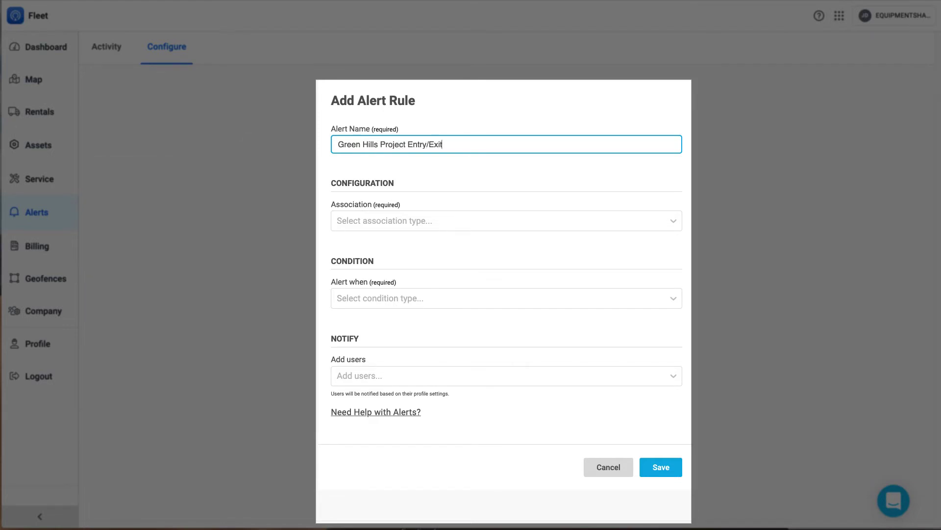
Set the rule's association to Asset Type with asset type Equipment
click(640, 220)
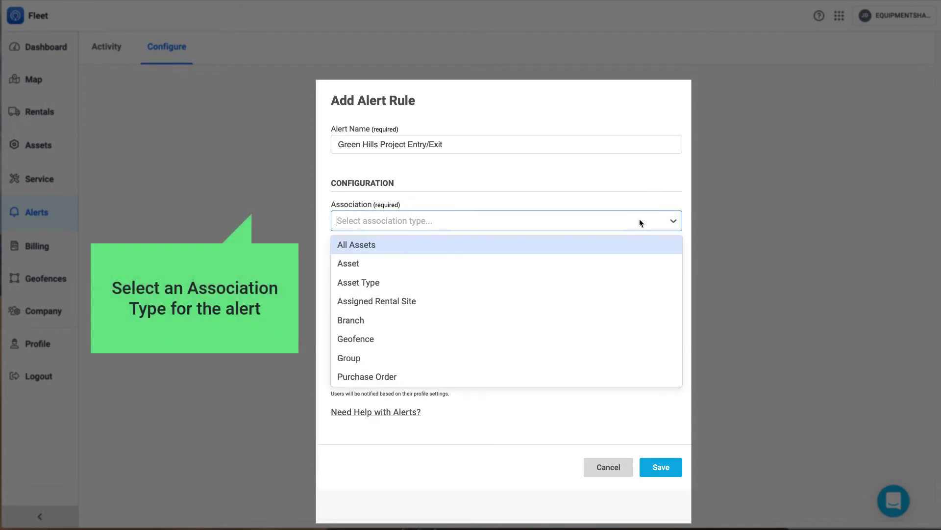
click(568, 277)
click(575, 258)
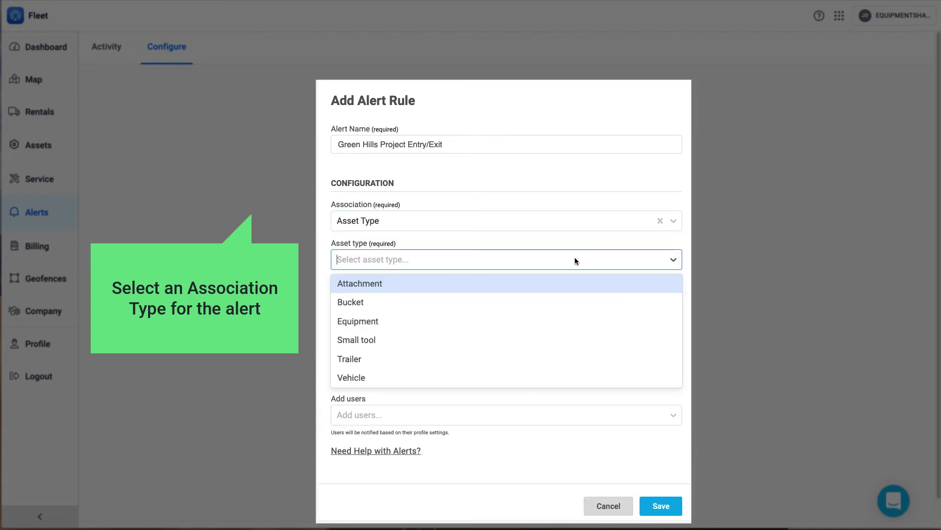
click(402, 318)
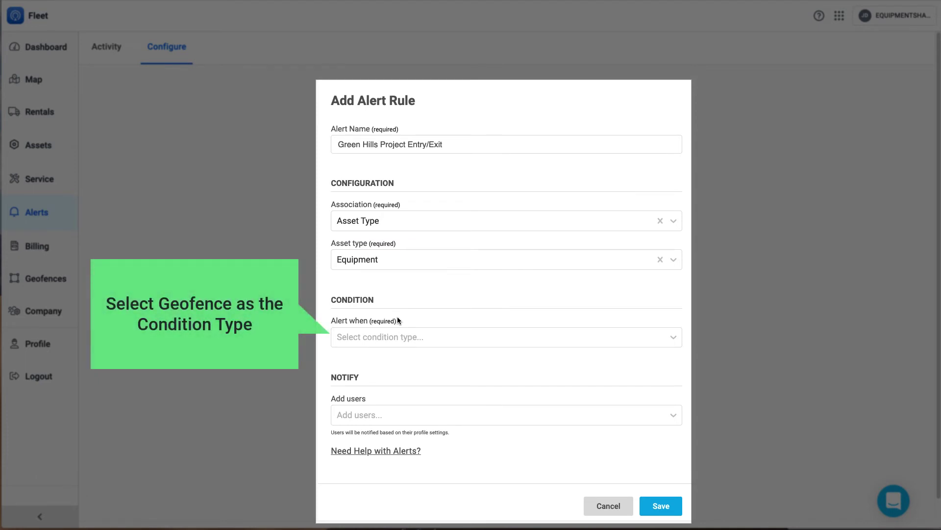
Make the rule alert on Geofence entering and exiting for Green Hills Project
click(405, 334)
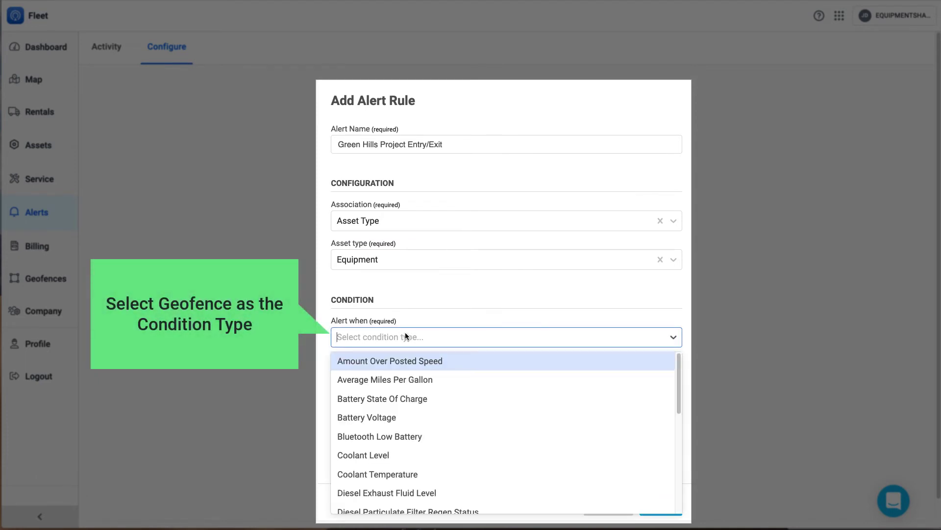
text(ge)
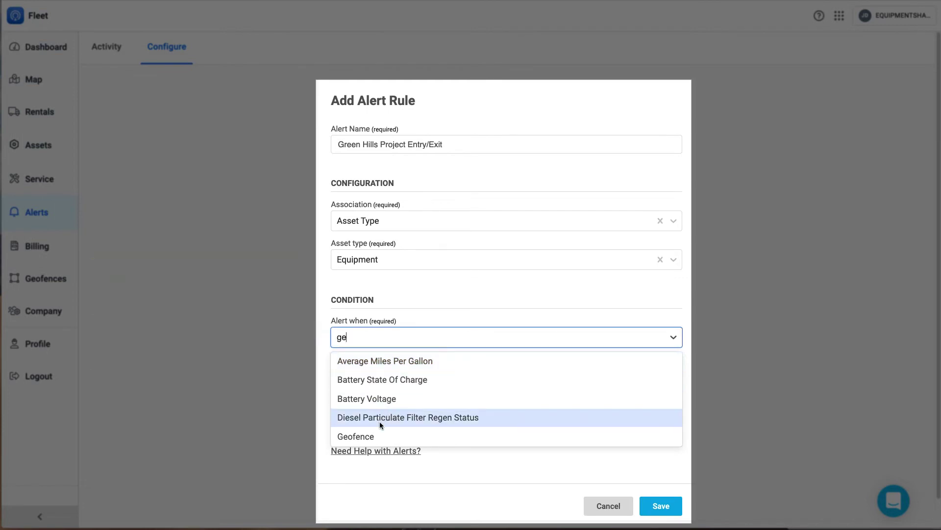
click(378, 434)
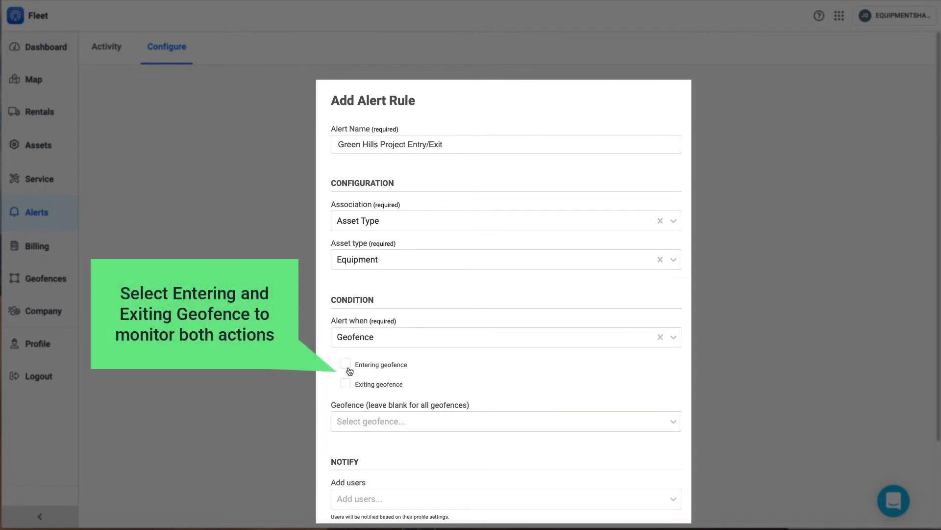
click(347, 385)
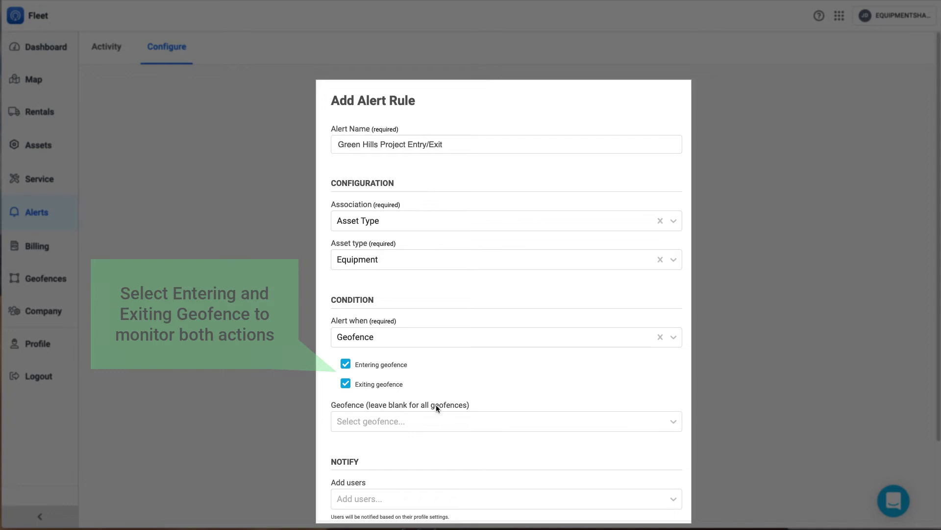
click(440, 421)
text(gree)
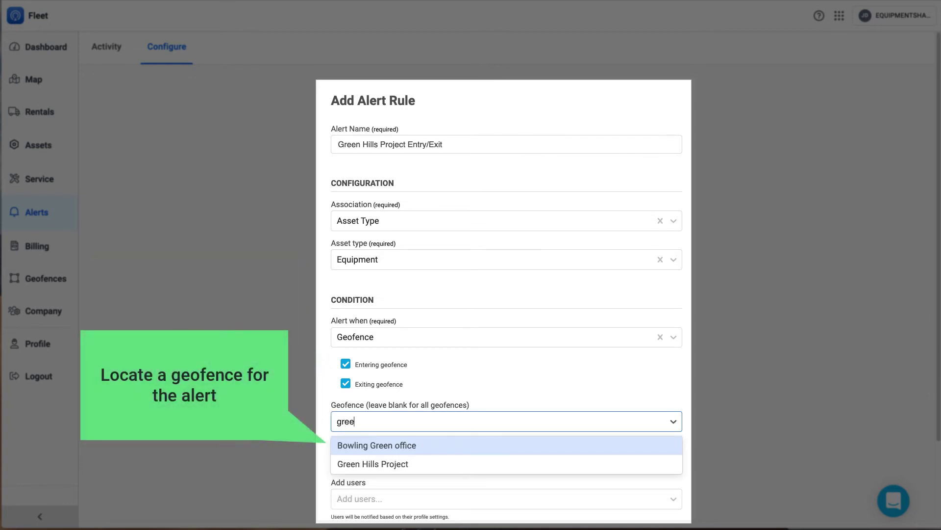
click(392, 463)
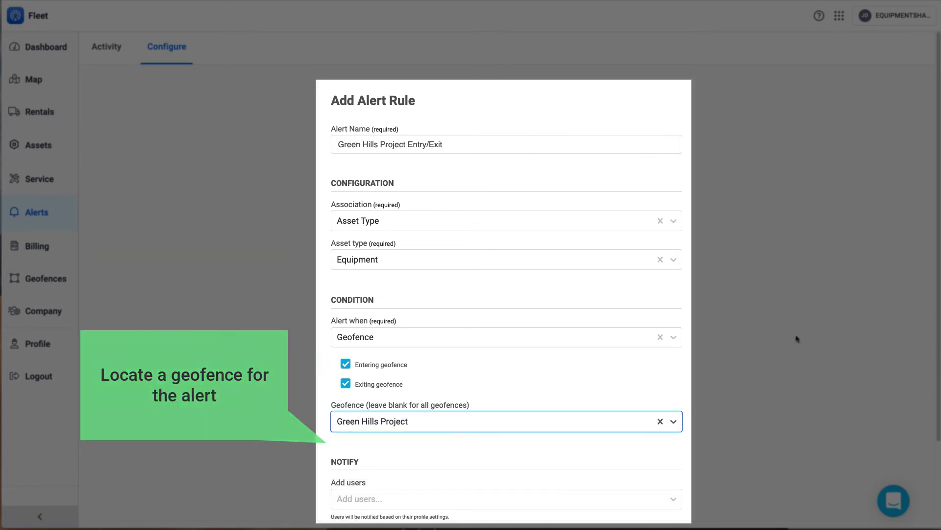
Add three users to notify, save the rule, and filter the Alert Rule column by 'gree'
scroll(937, 246, down, 2)
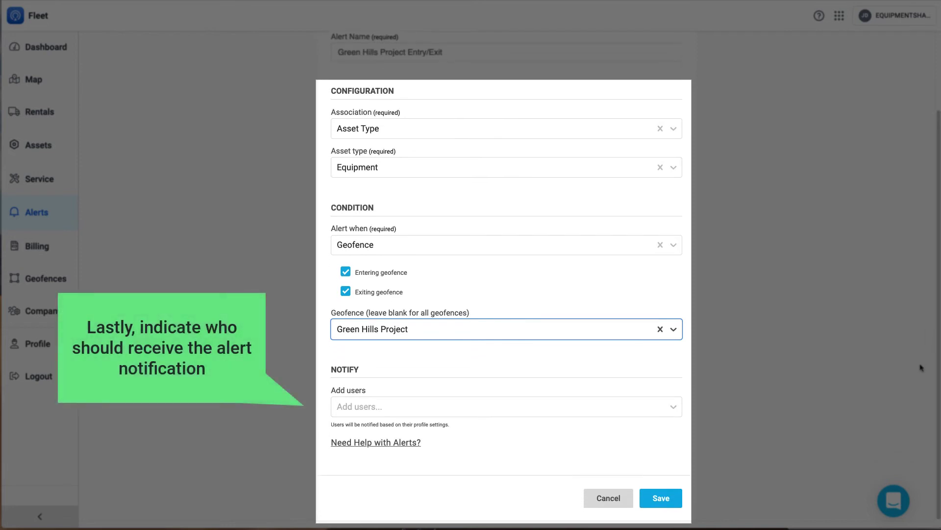
click(573, 411)
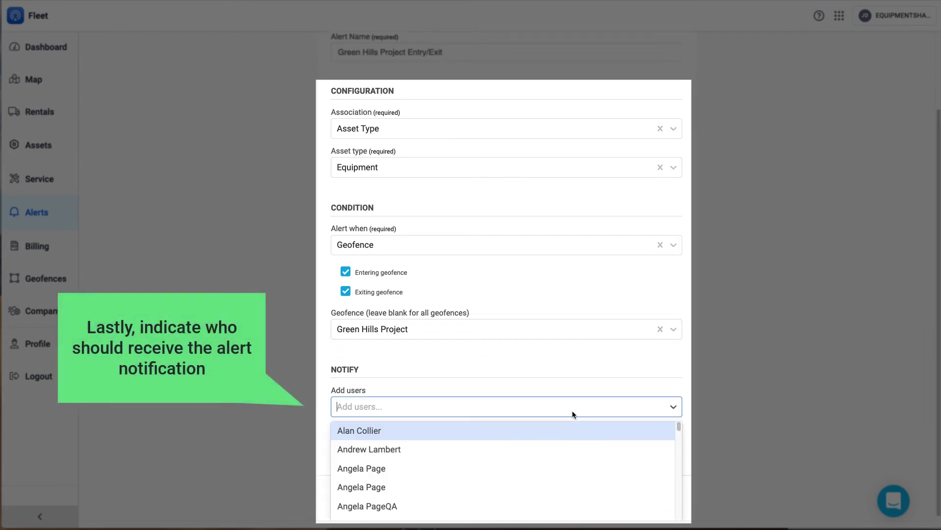
text(tom)
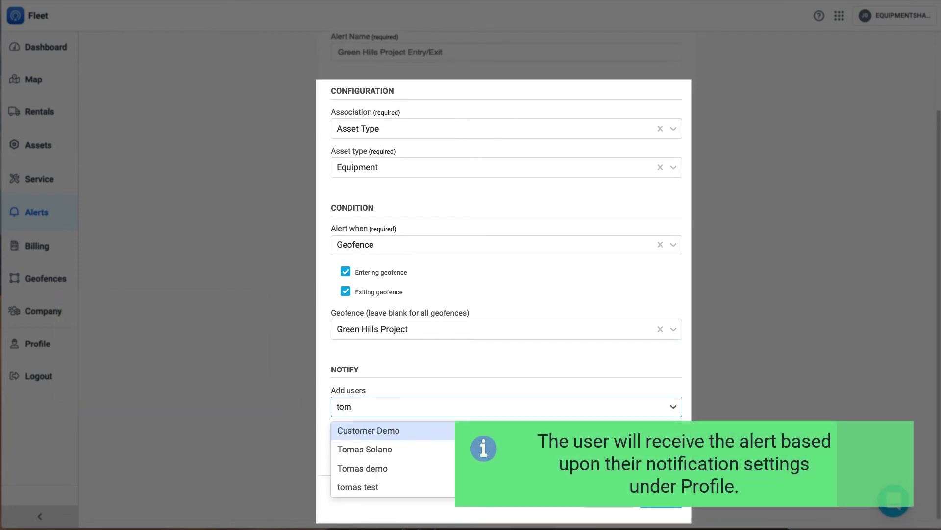
click(459, 449)
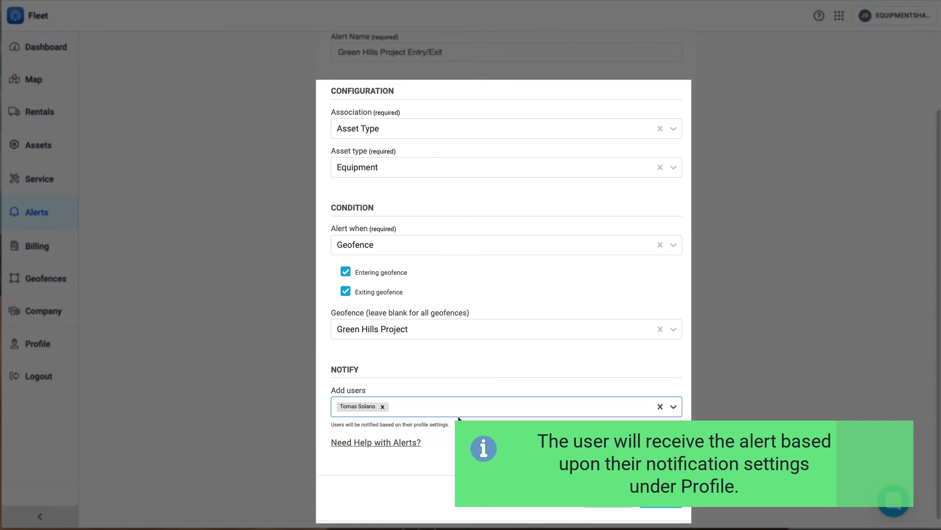
text(jeff)
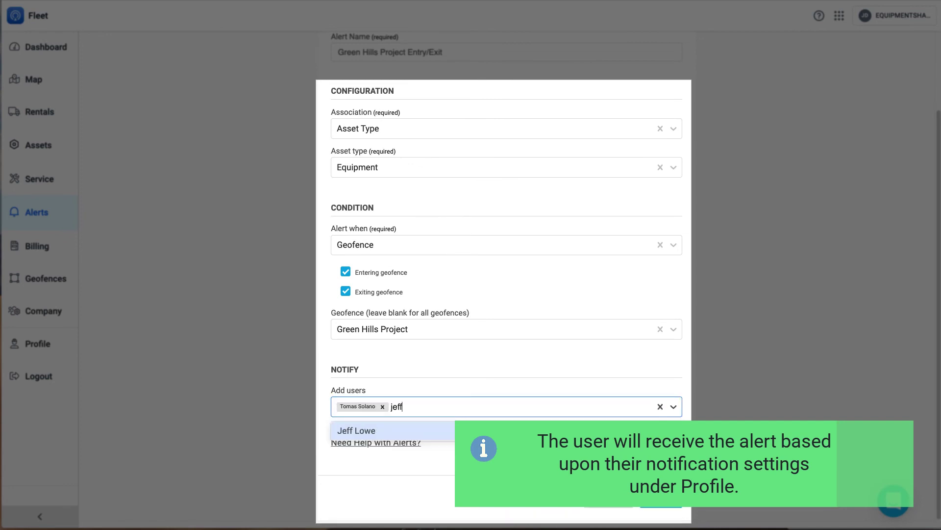
click(445, 430)
text(bre)
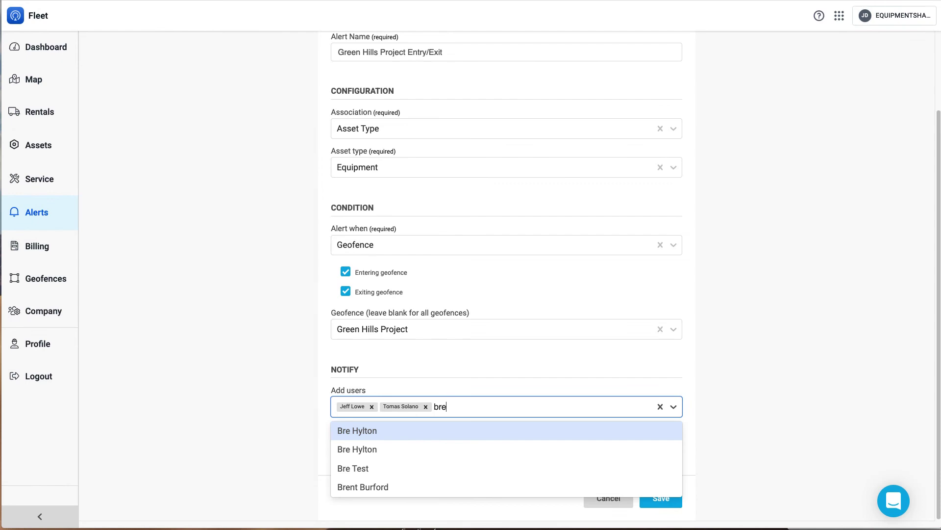
click(452, 432)
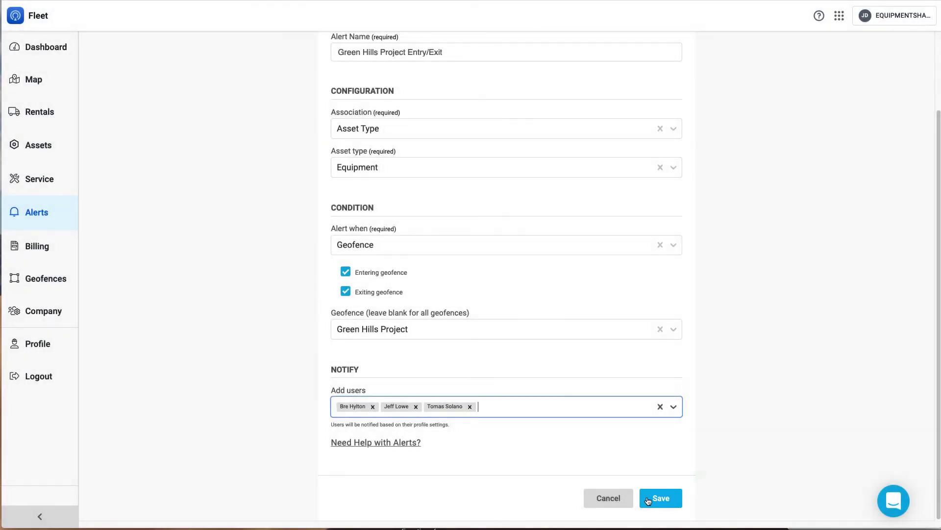
click(648, 498)
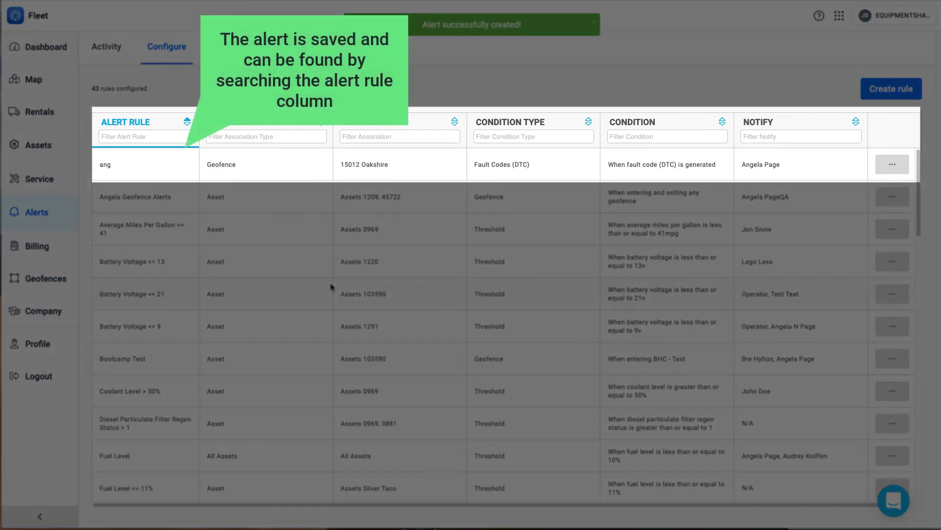
text(gree)
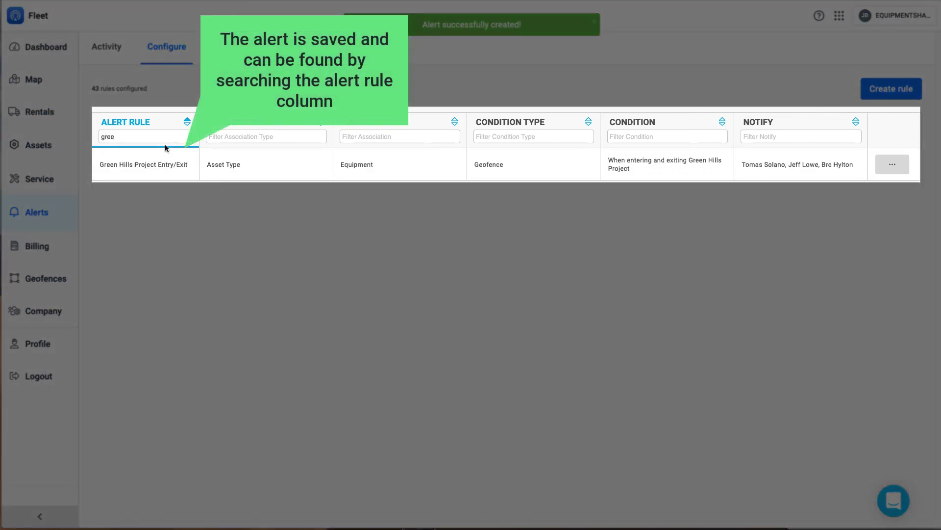